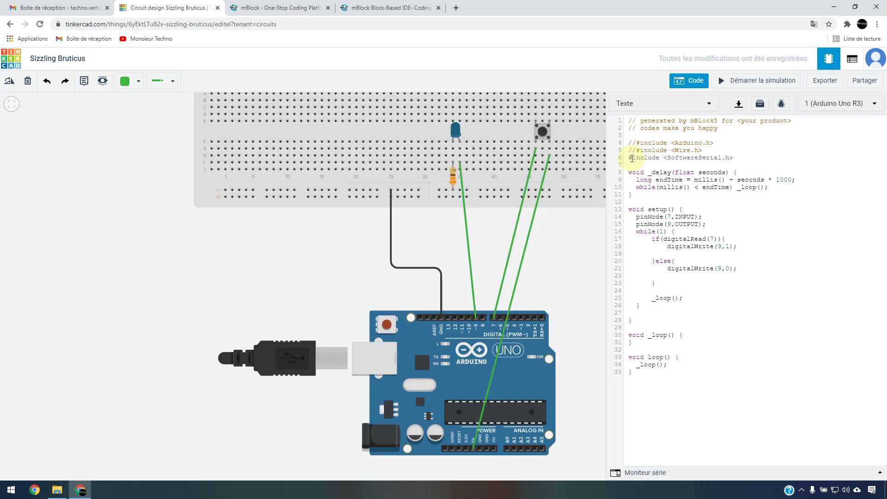
Add a resistor between the push button's column 46 and the breadboard's lower negative rail, and set it to 330 Ω.
click(688, 81)
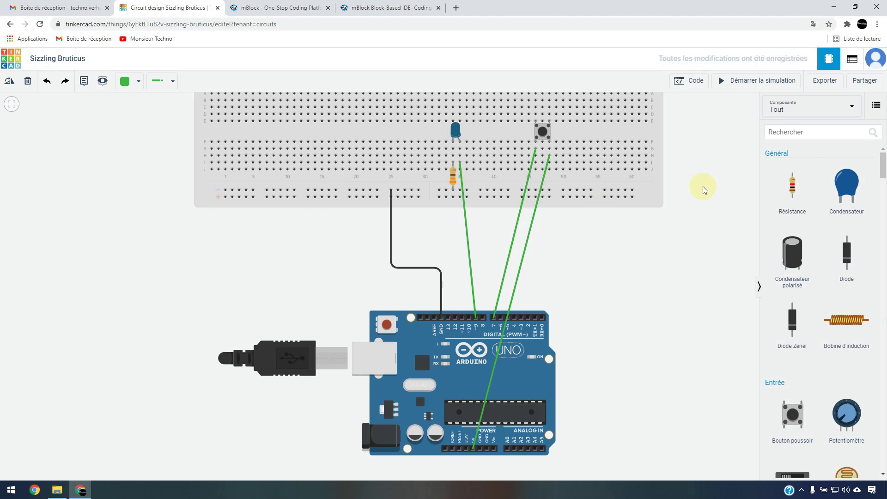
drag(794, 187, 535, 182)
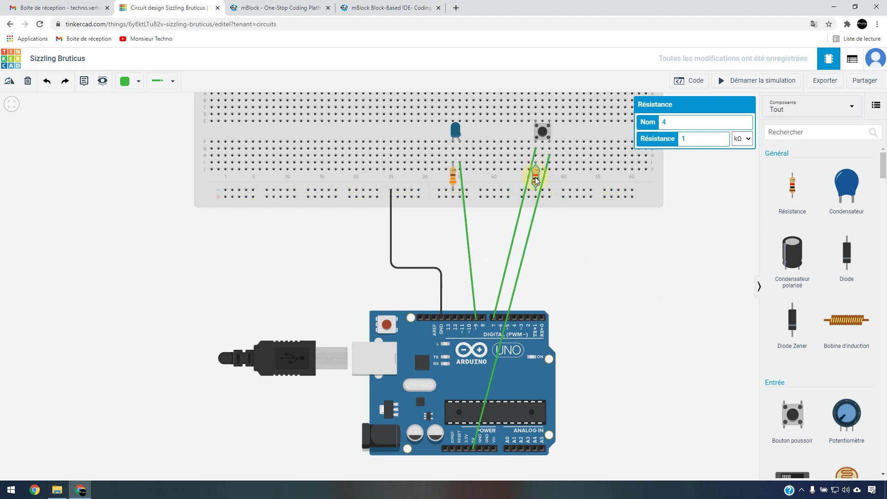
double_click(680, 140)
text(330)
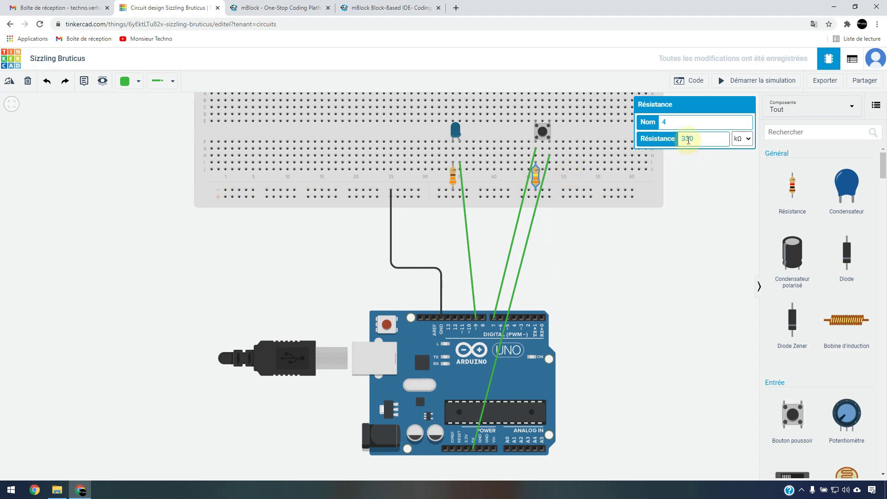
click(743, 139)
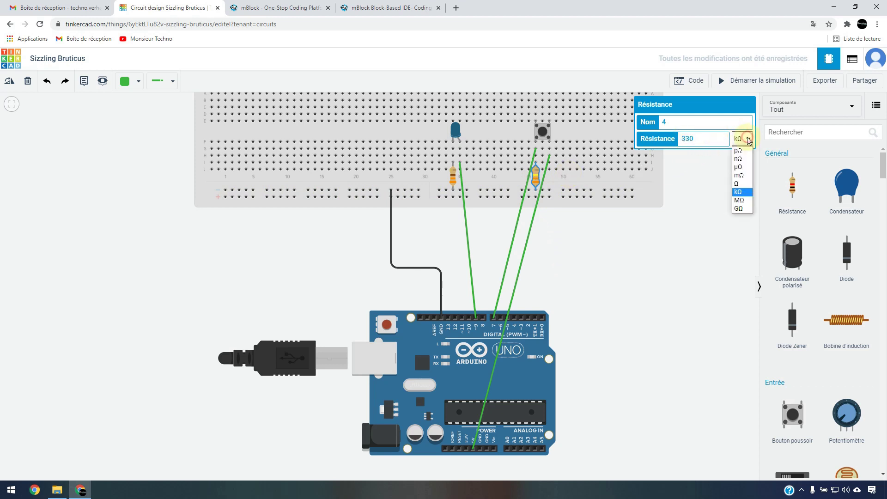
click(744, 183)
click(709, 250)
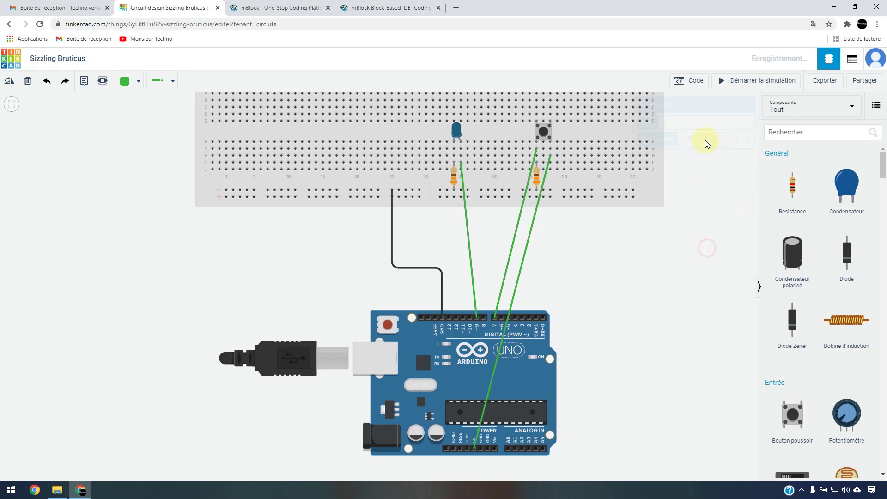
Run the circuit simulation with the code shown, operate the push button several times, and stop the simulation.
click(693, 83)
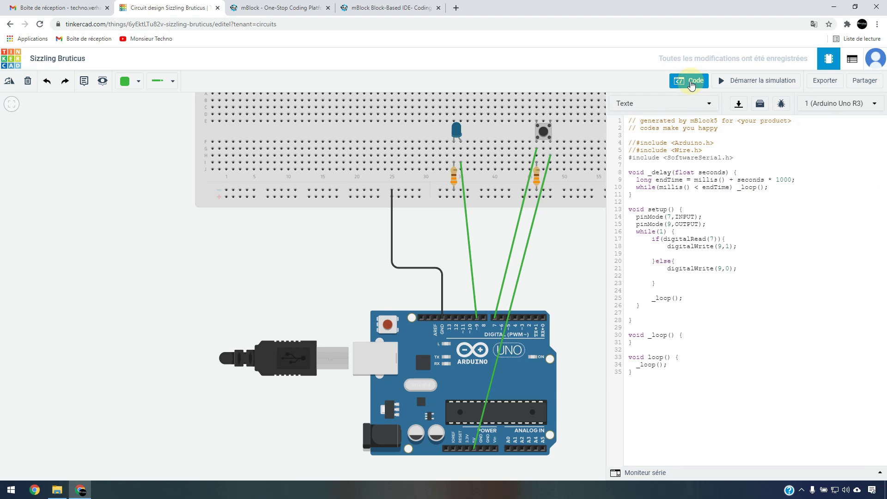
click(753, 83)
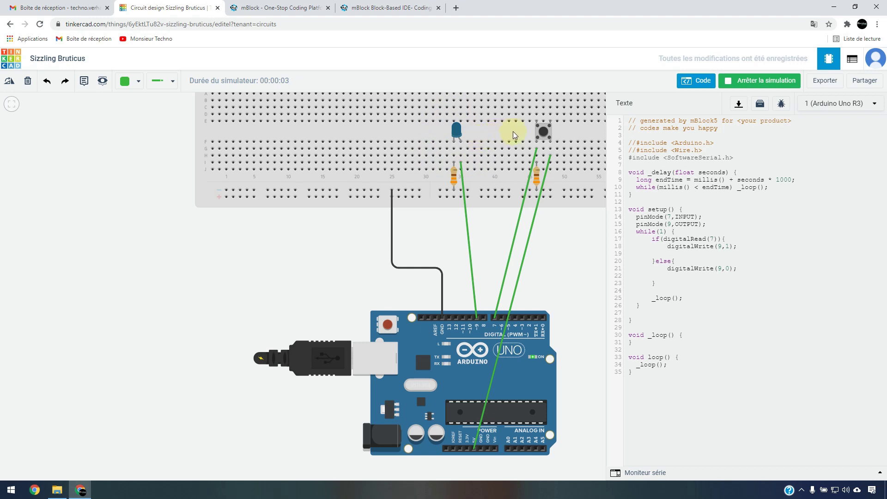
click(544, 135)
click(544, 135)
click(544, 134)
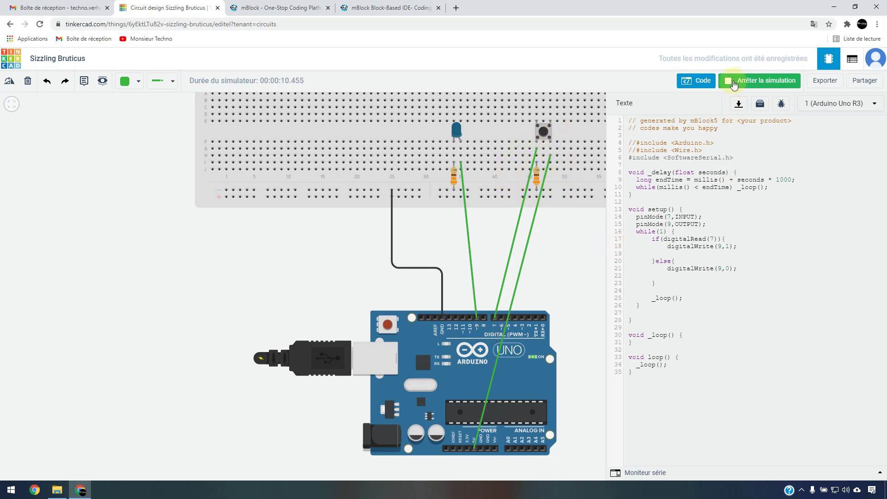
click(735, 84)
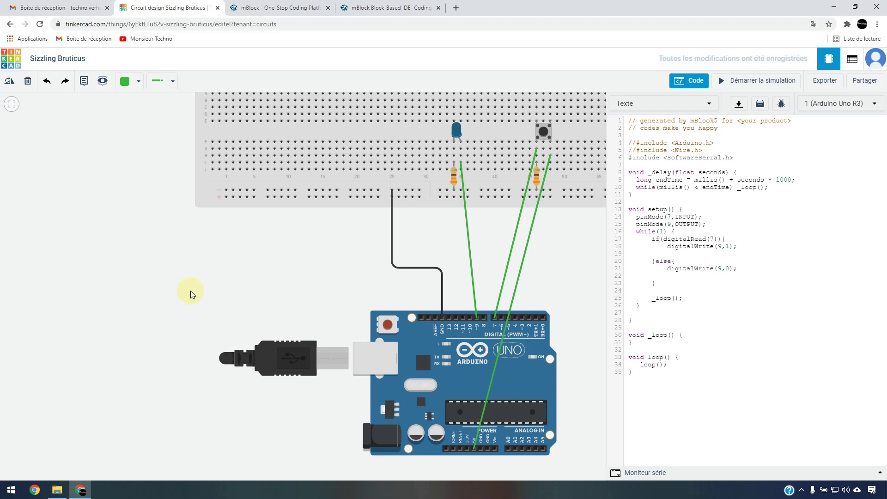
Bend the wire between the LED and Arduino pin 9, and color it blue.
drag(473, 287, 467, 255)
click(555, 122)
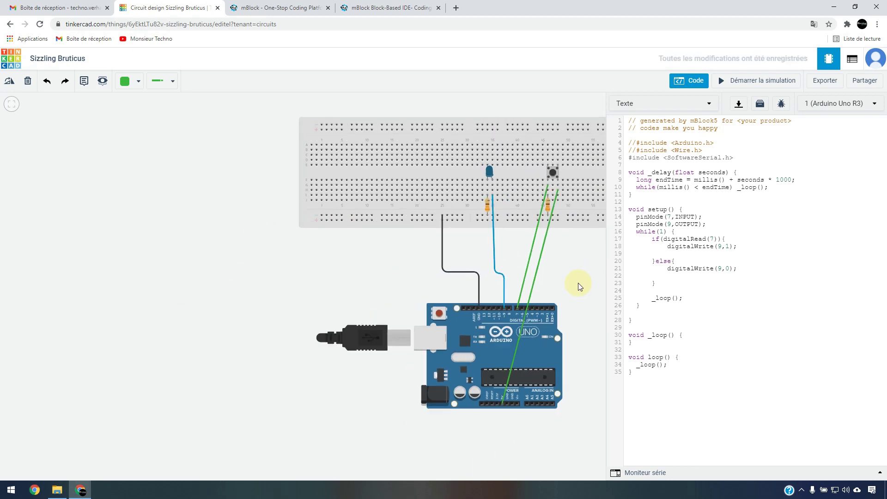
Reroute the 5V wire around the board to the upper positive rail in red, and bend the pin 7 wire in brown.
click(467, 355)
drag(468, 354, 287, 130)
click(555, 123)
click(555, 148)
drag(536, 231, 517, 185)
Connect the push button's column to the upper positive rail with a red wire, and straighten the blue LED wire.
click(557, 160)
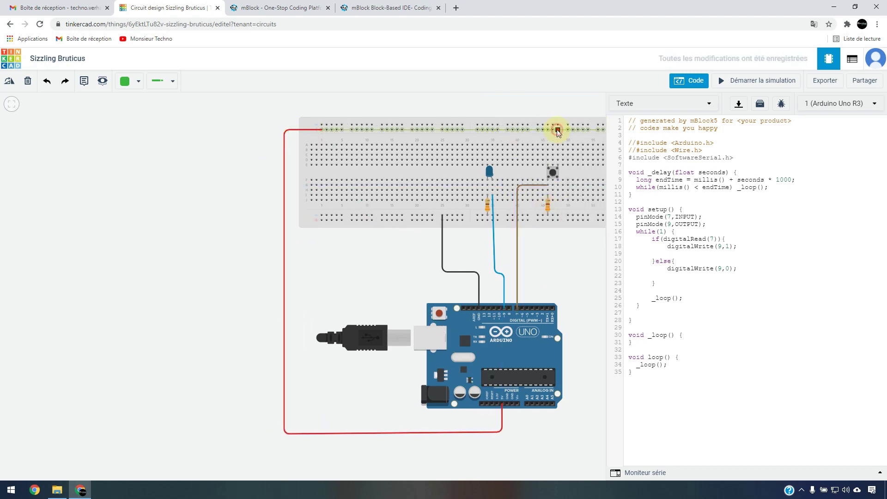
click(558, 129)
click(555, 123)
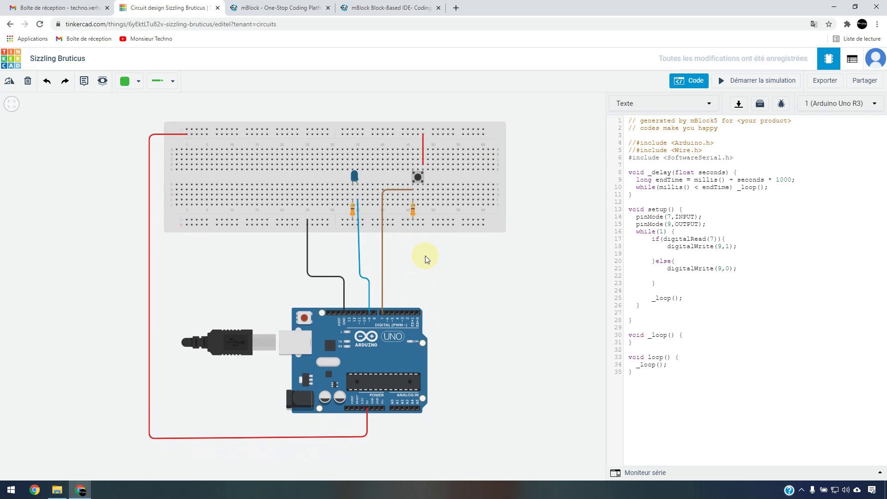
drag(359, 276, 357, 275)
click(479, 252)
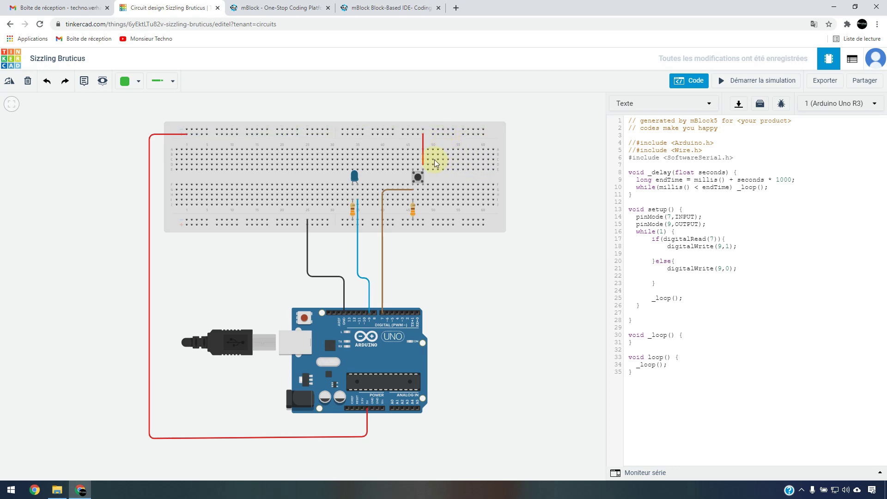
Simulate the rewired circuit, testing the LED with the push button, and stop the simulation.
mouse_move(426, 164)
mouse_down()
mouse_move(426, 181)
mouse_move(426, 160)
mouse_up()
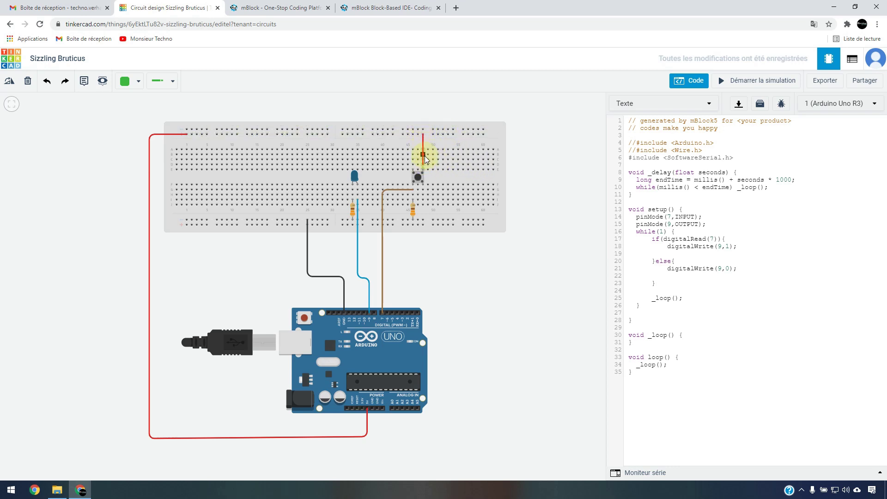
drag(417, 190, 381, 203)
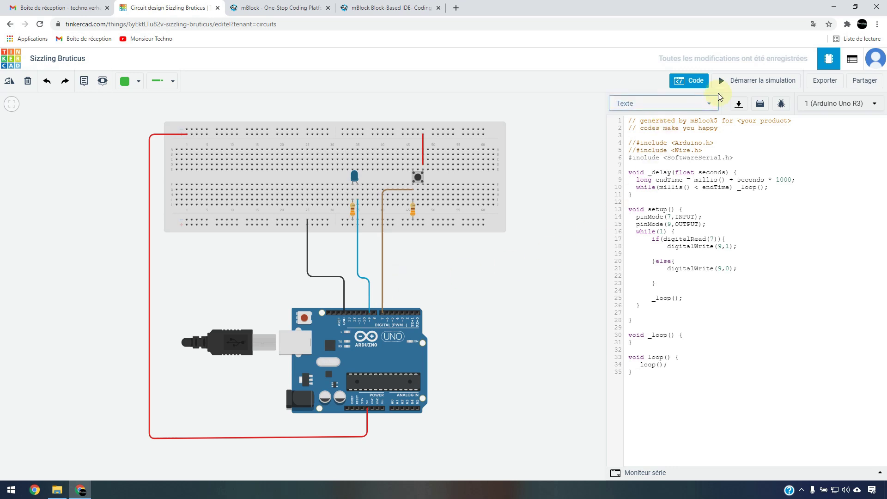
click(735, 86)
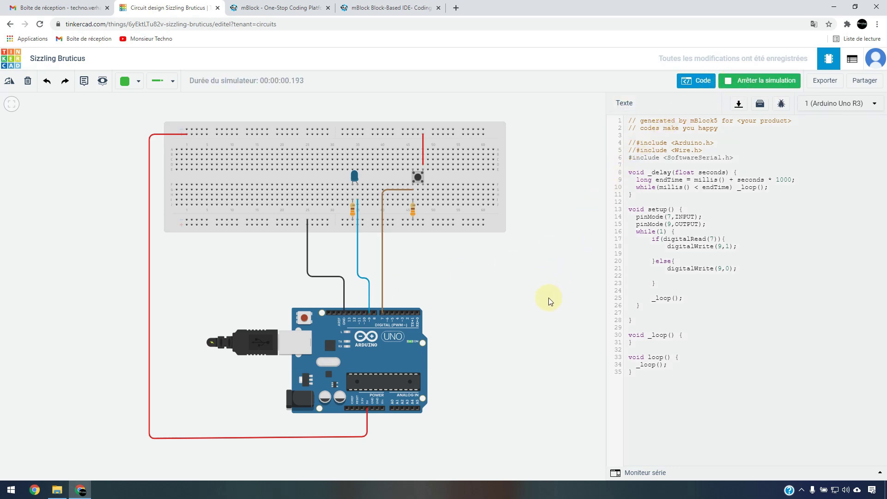
click(420, 180)
click(419, 176)
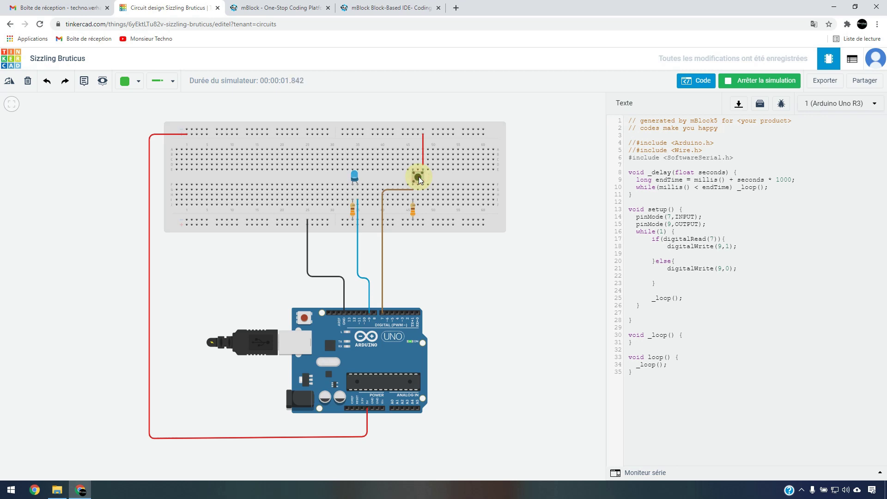
click(726, 82)
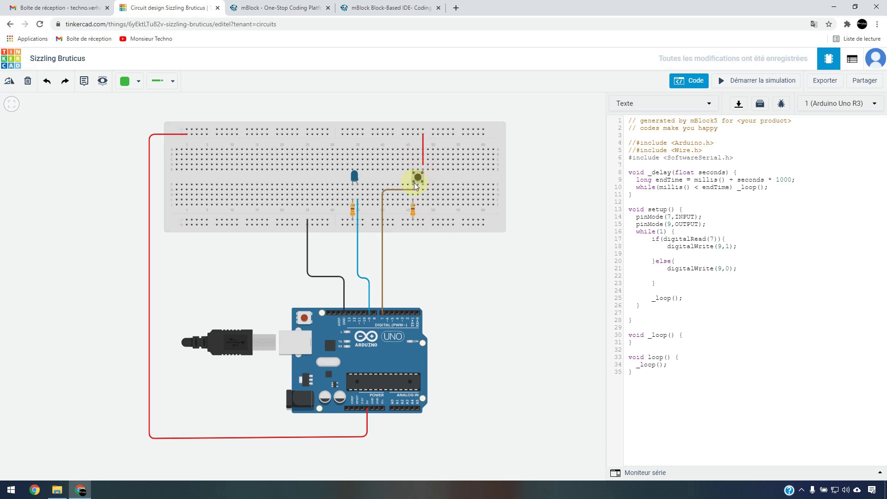
Switch to mBlock to review the if/else block program for pins 7 and 9, and return to the Tinkercad circuit.
drag(379, 200, 382, 315)
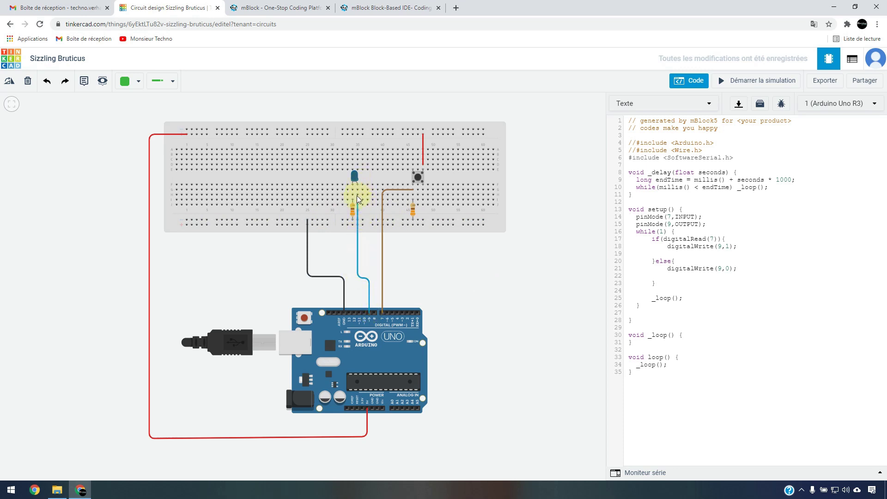
click(394, 8)
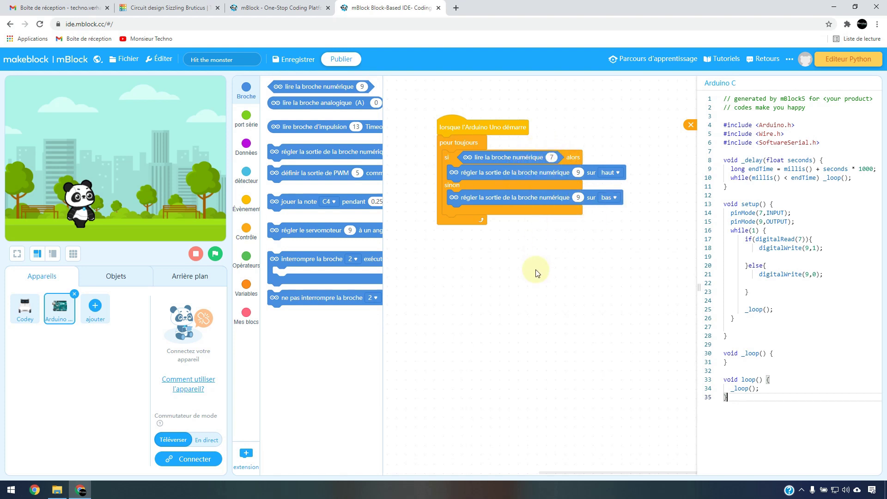
click(188, 8)
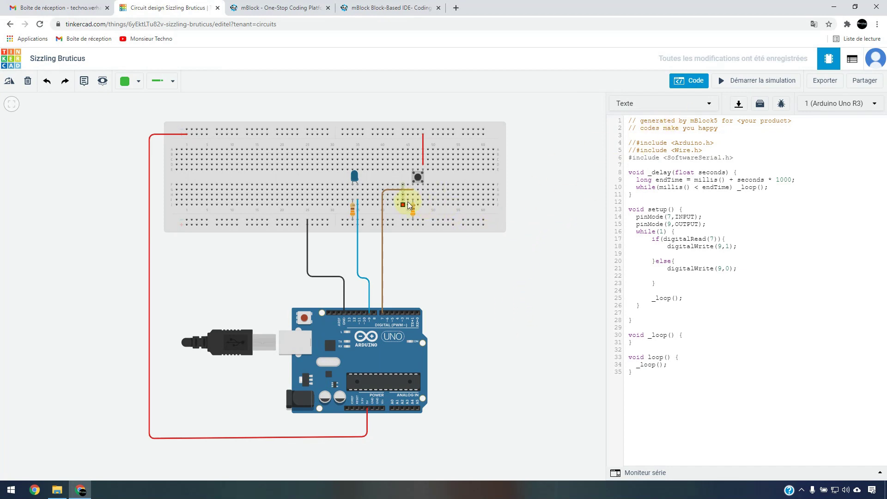
Run the simulation once more, operate the push button, and stop it.
click(733, 81)
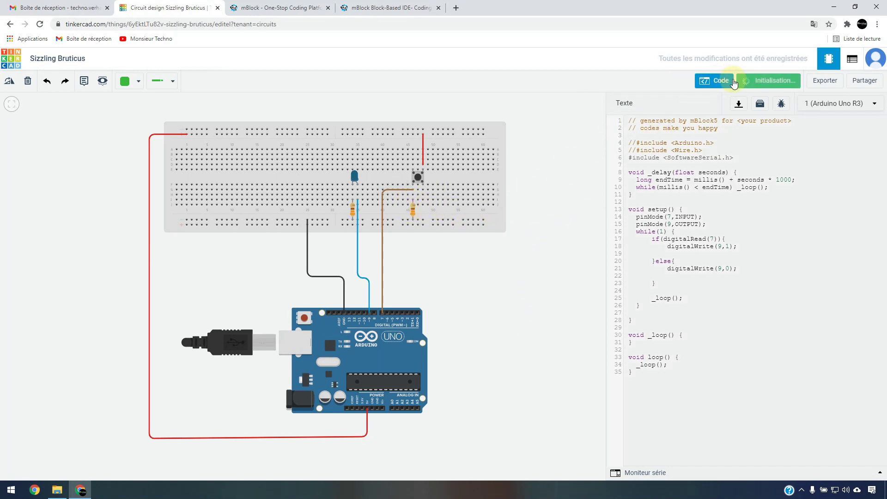
click(420, 176)
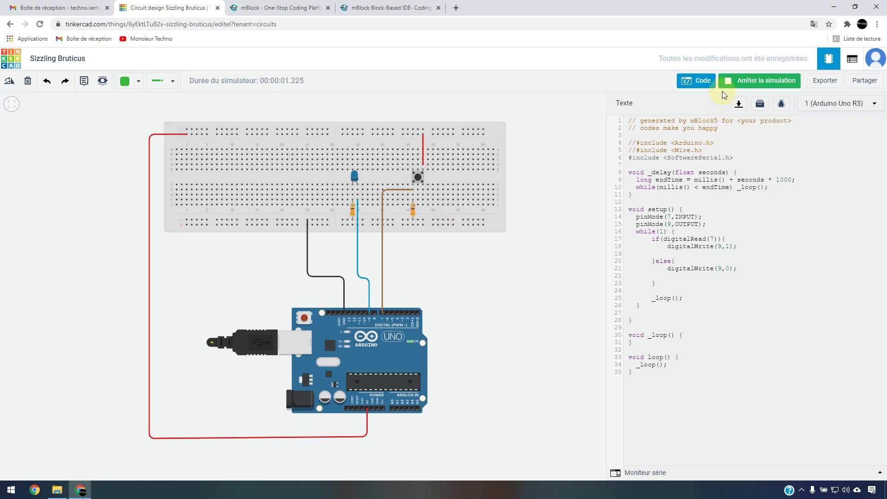
click(732, 81)
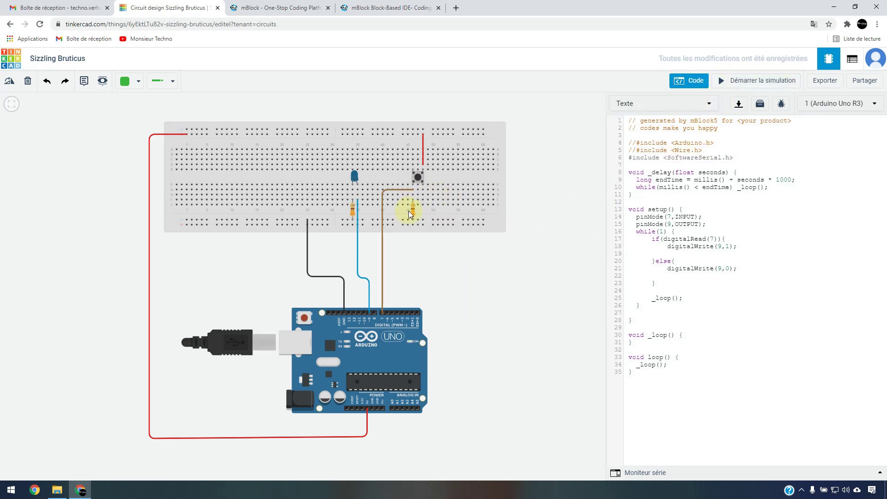
Compare the simulation with the push button's resistor taken off the breadboard and with it put back in place.
drag(413, 210, 432, 253)
click(726, 81)
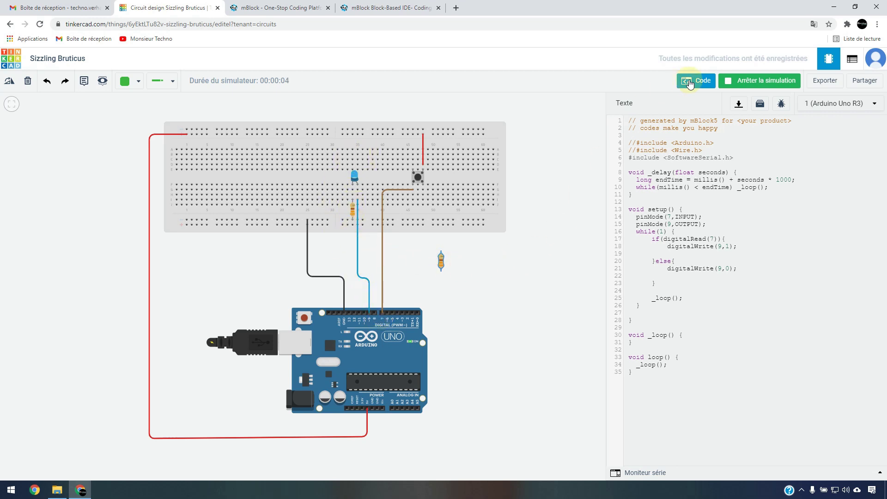
click(732, 82)
drag(441, 267, 412, 215)
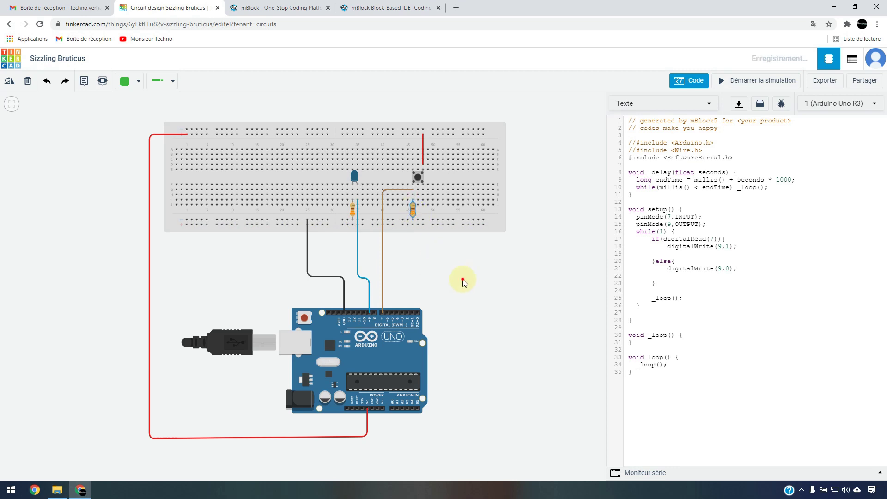
click(724, 81)
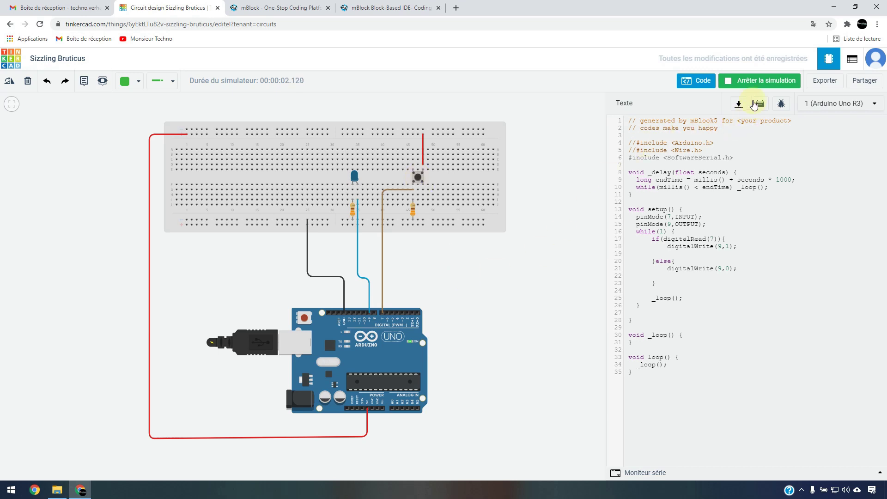
click(741, 83)
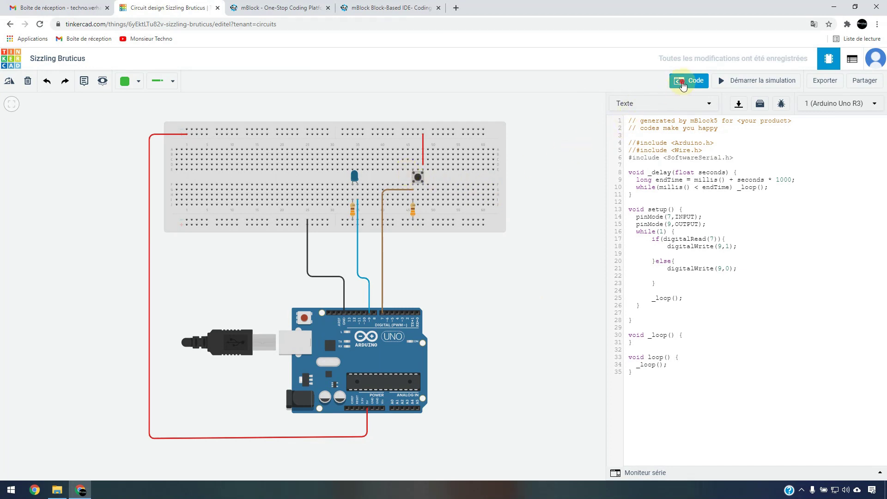
Add a slide switch to the workspace beside the breadboard.
click(687, 82)
drag(791, 386, 549, 198)
click(583, 241)
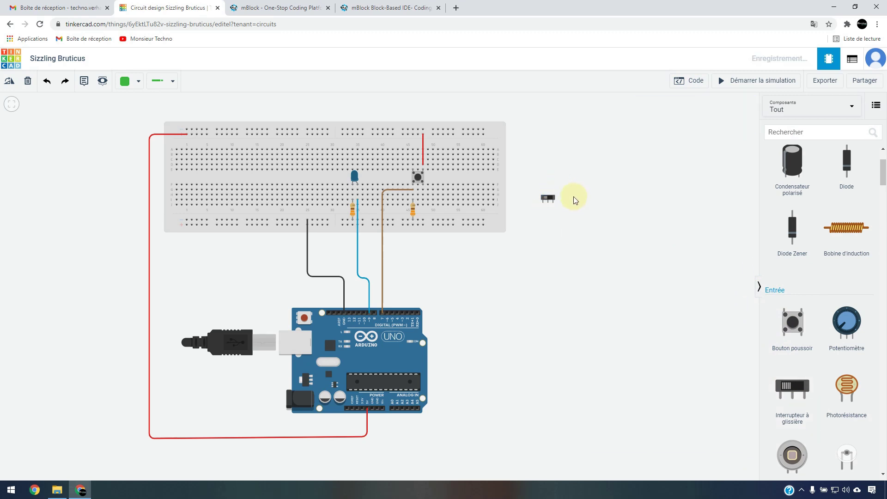
Move the push button off the breadboard and place the slide switch with its legs in row H, columns 46 to 48.
scroll(573, 196, up, 3)
scroll(573, 196, up, 1)
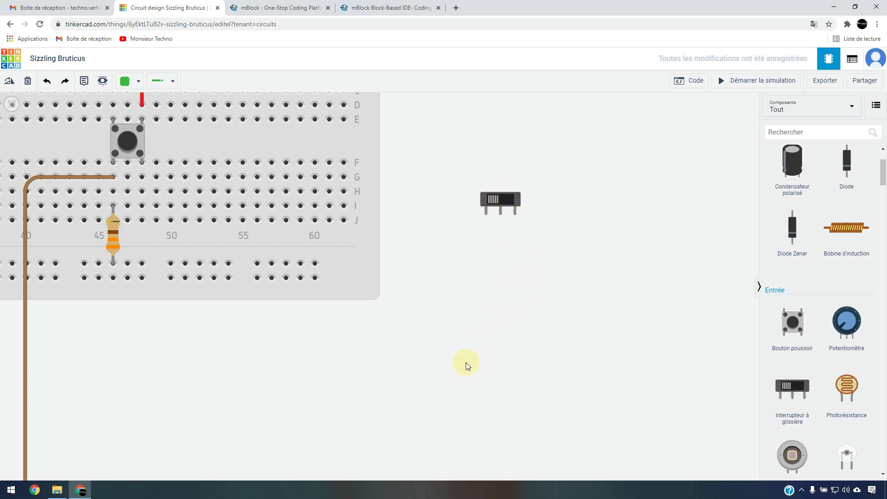
drag(458, 278, 582, 349)
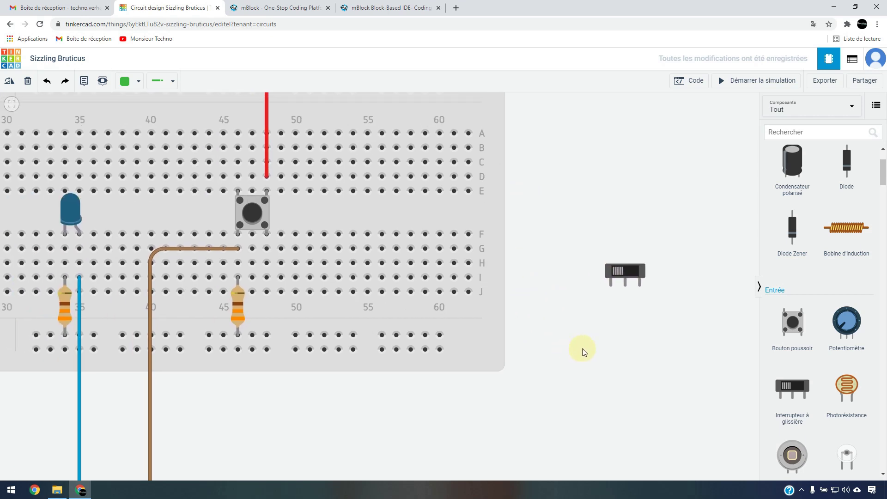
drag(262, 204, 652, 184)
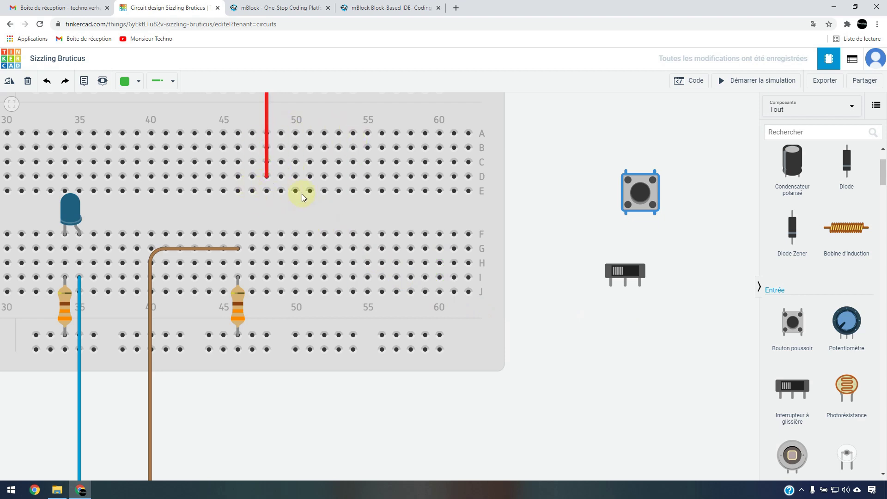
drag(644, 269, 268, 250)
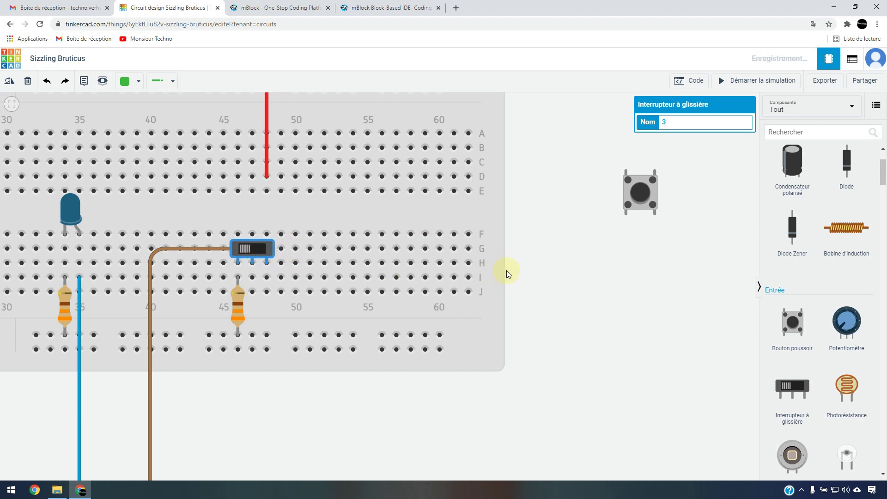
click(580, 273)
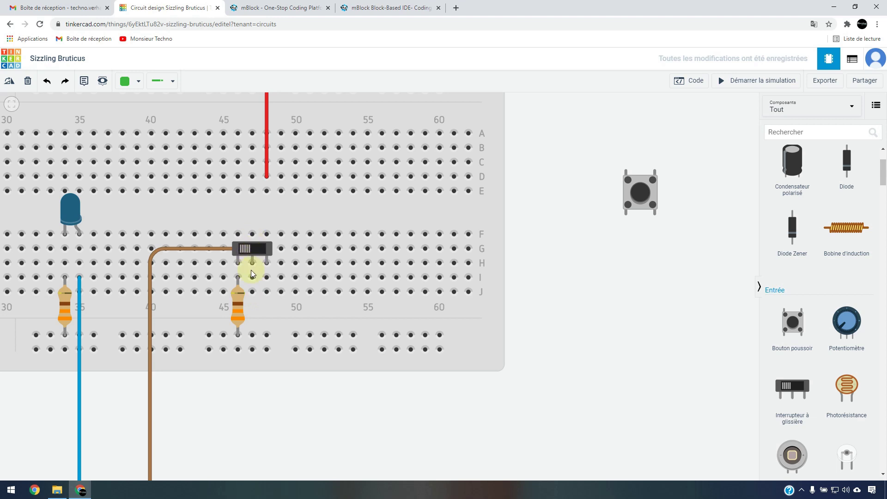
Move the lower end of the red jumper wire to row F of column 47, in line with the slide switch's middle leg.
click(267, 159)
drag(267, 178, 251, 234)
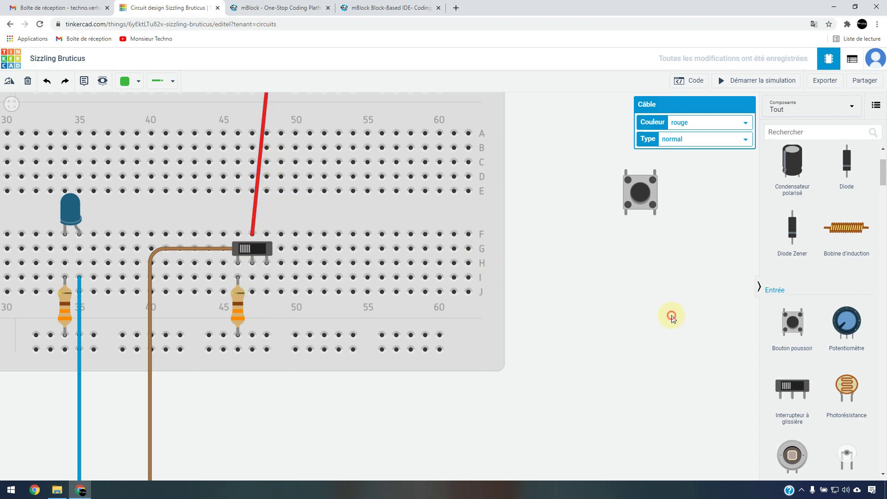
Run the simulation and toggle the slide switch back and forth several times to test its control of the LED.
click(672, 309)
click(729, 86)
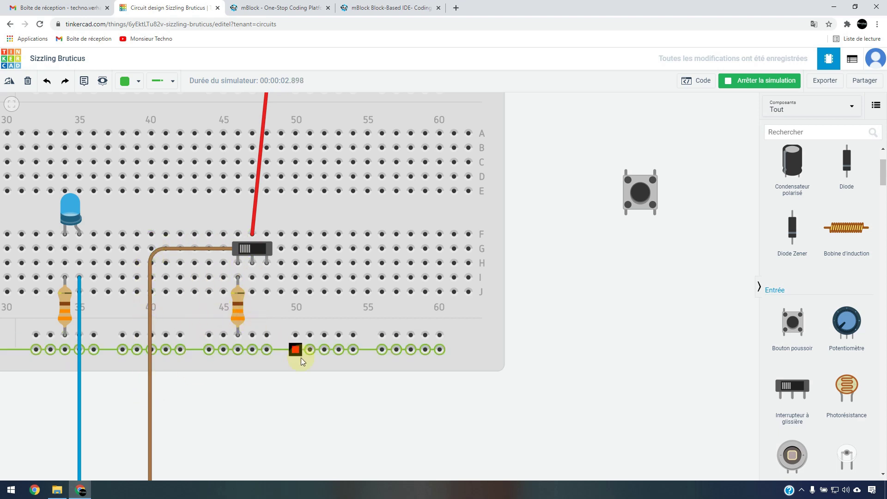
click(245, 248)
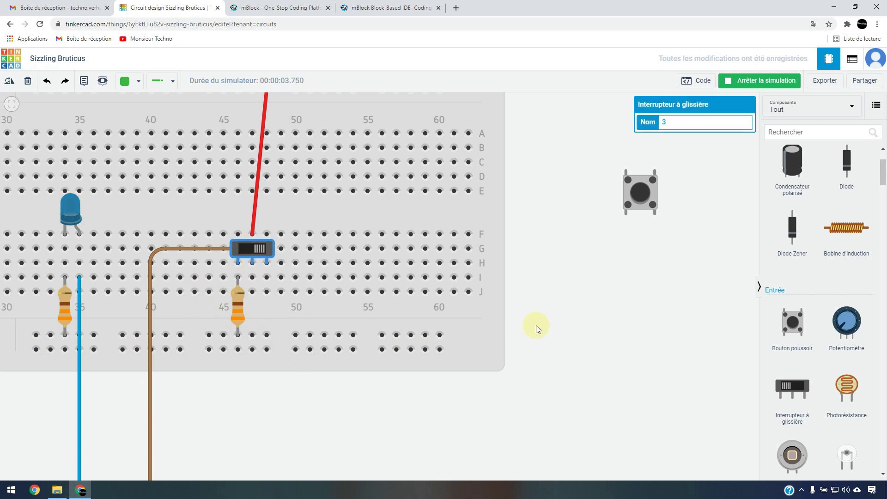
click(262, 248)
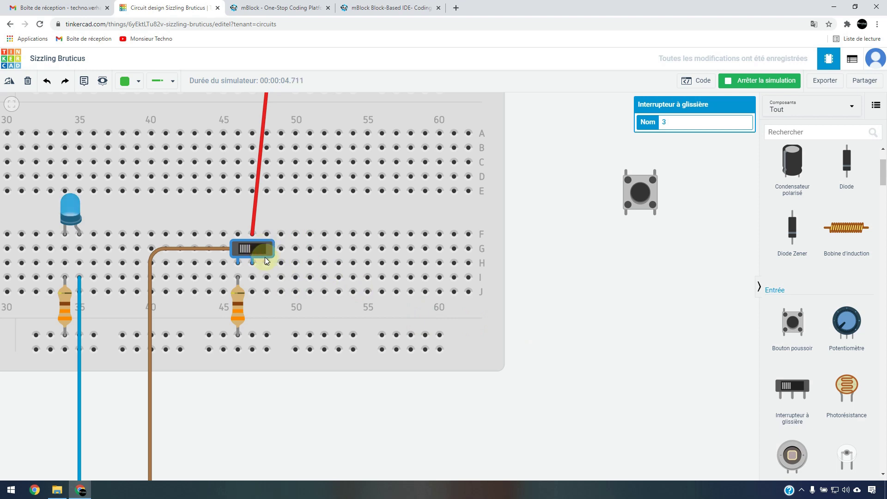
click(245, 251)
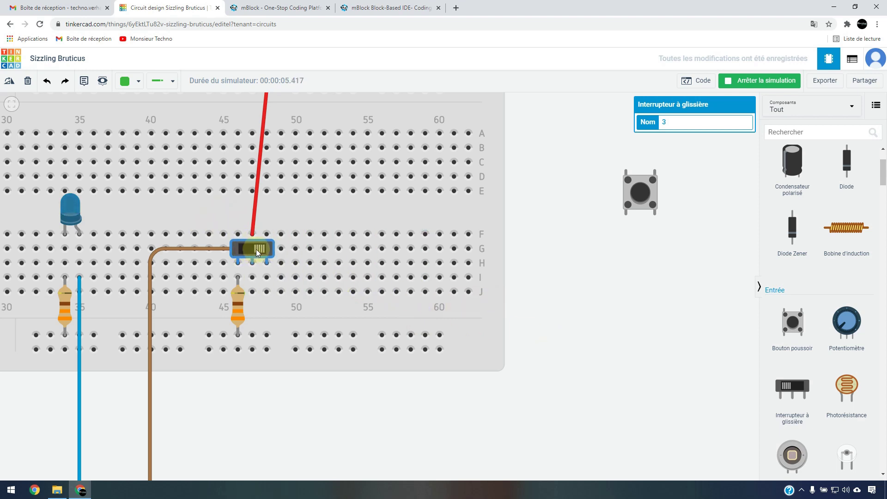
click(256, 251)
click(248, 249)
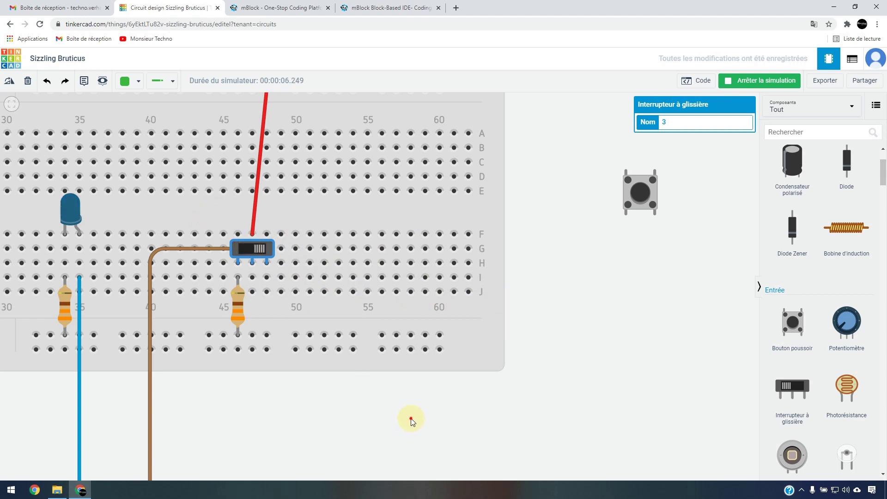
click(253, 250)
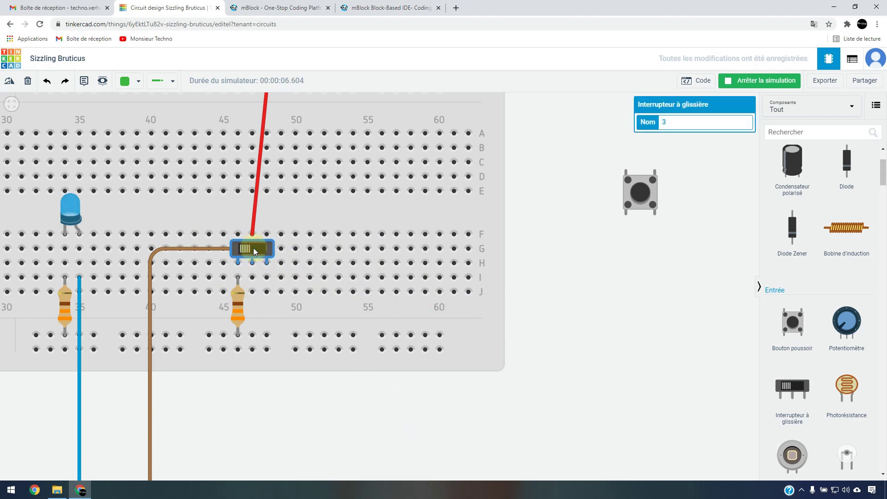
click(246, 251)
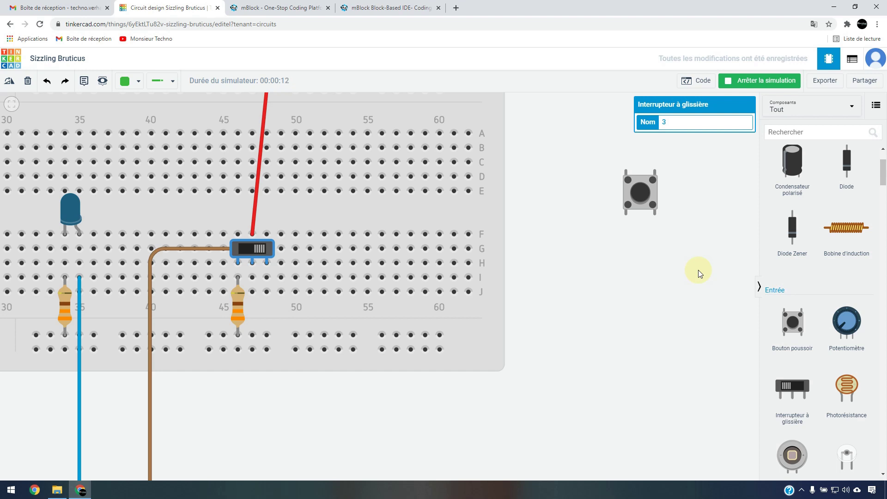
click(256, 250)
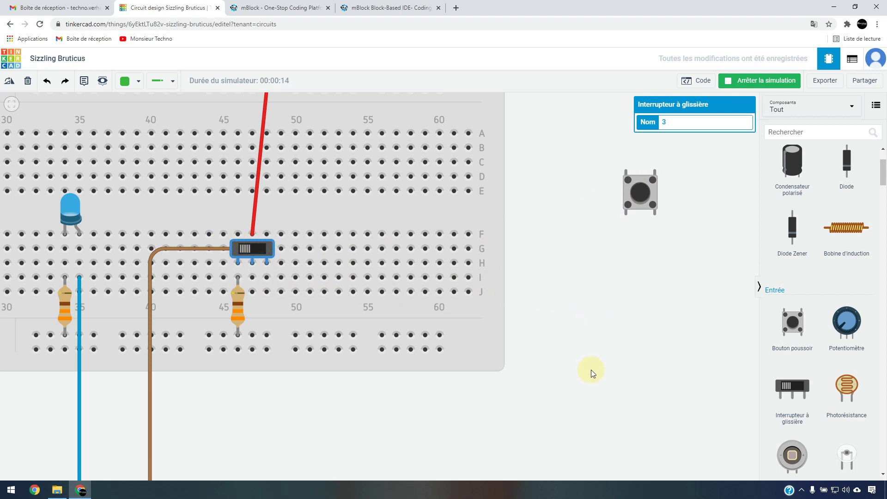
Add a second slide switch to the breadboard with its legs in row H, columns 55 to 57.
drag(800, 387, 359, 252)
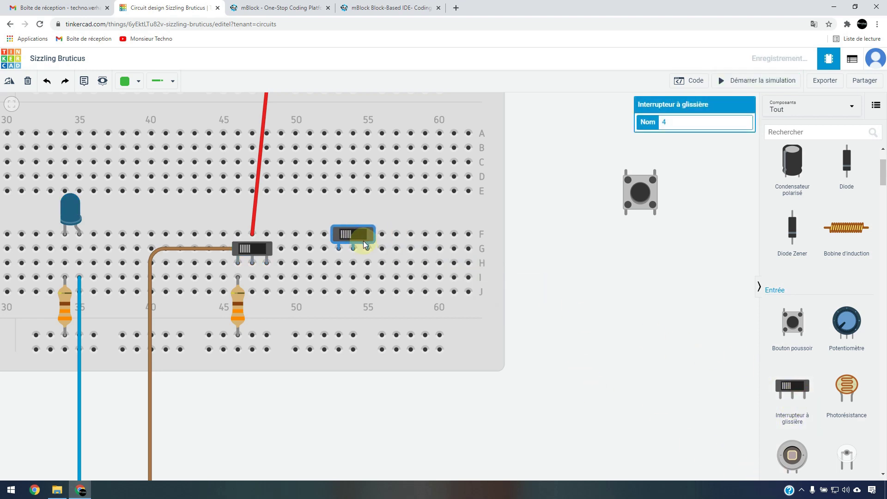
click(509, 284)
click(251, 251)
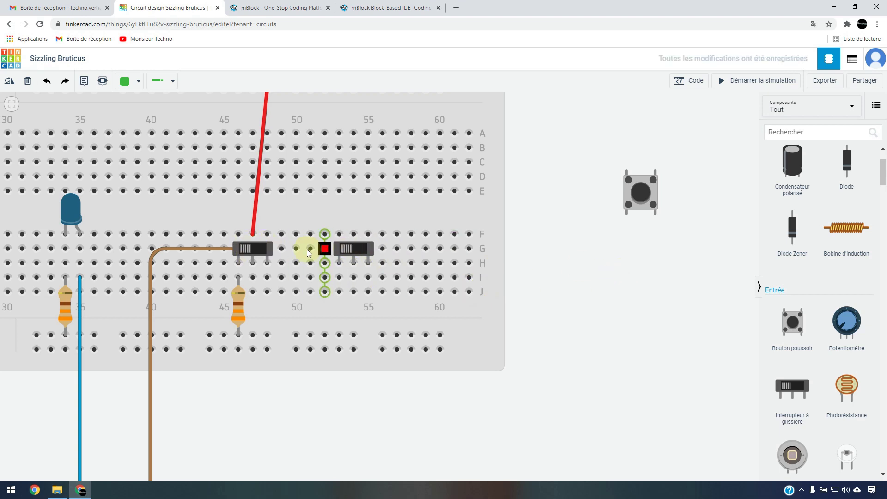
click(245, 249)
click(340, 251)
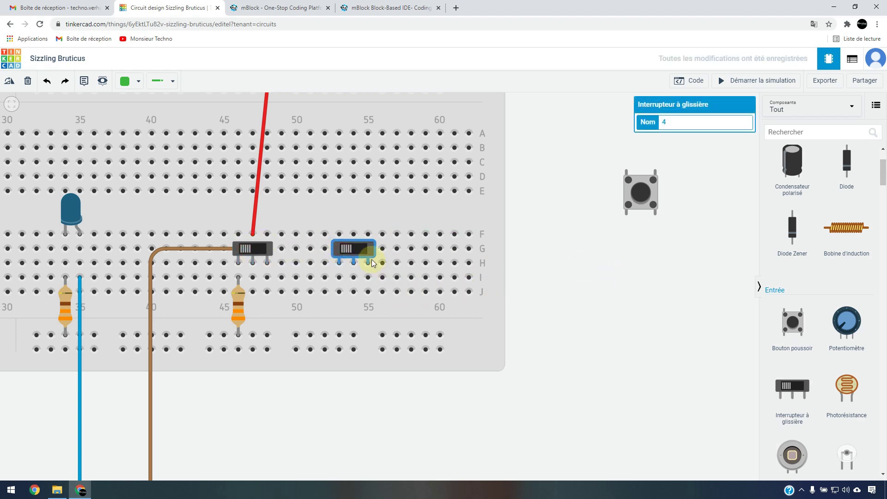
drag(351, 248, 378, 248)
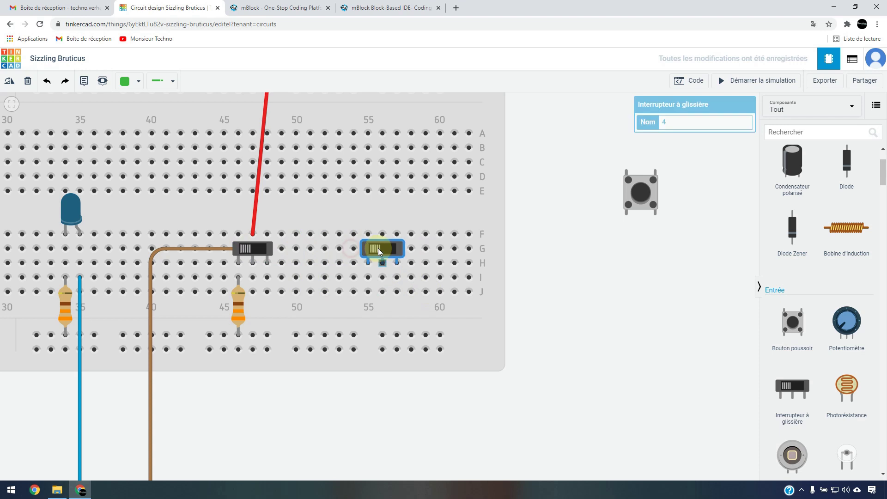
Simulate the circuit, toggle both slide switches to compare their effect on the LED, and stop the simulation.
click(741, 80)
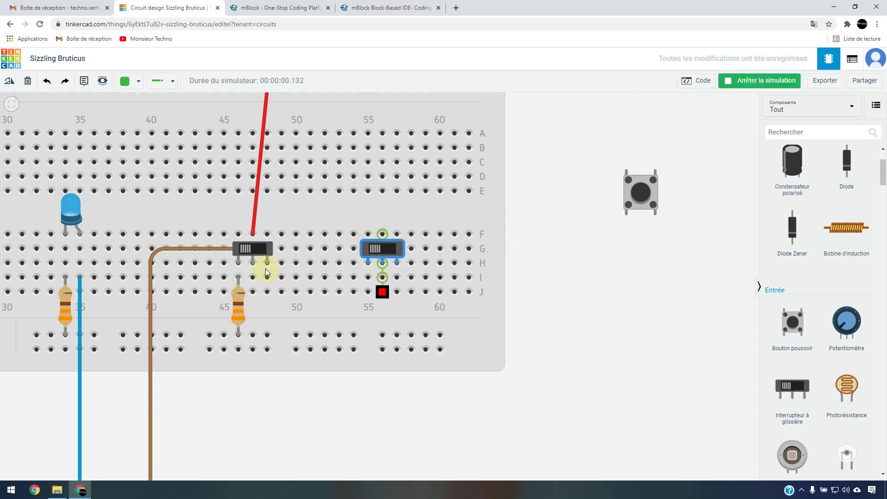
click(245, 251)
click(375, 253)
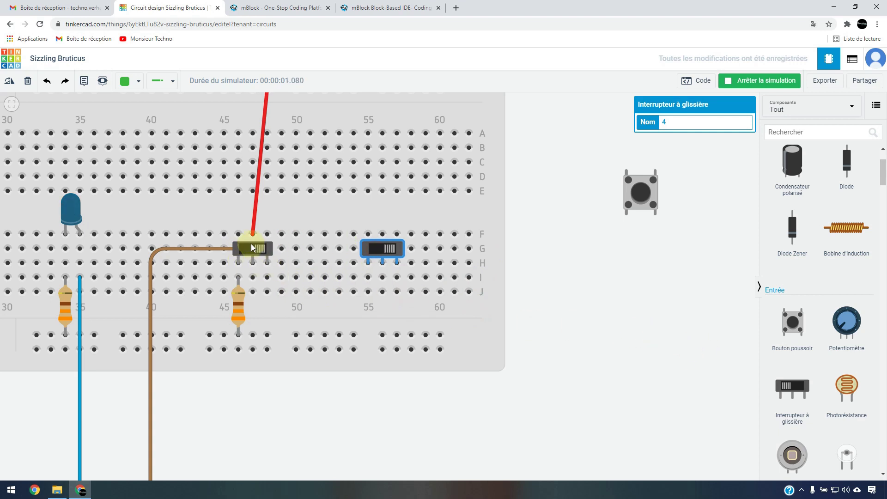
click(375, 249)
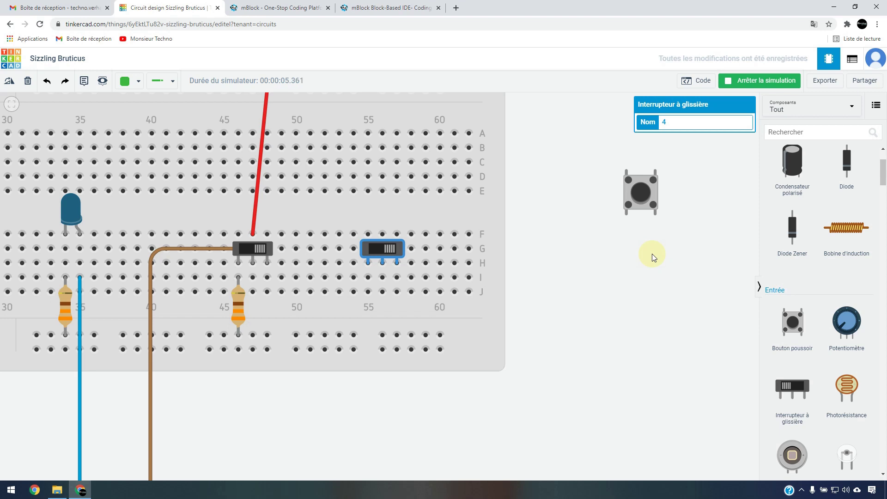
click(729, 86)
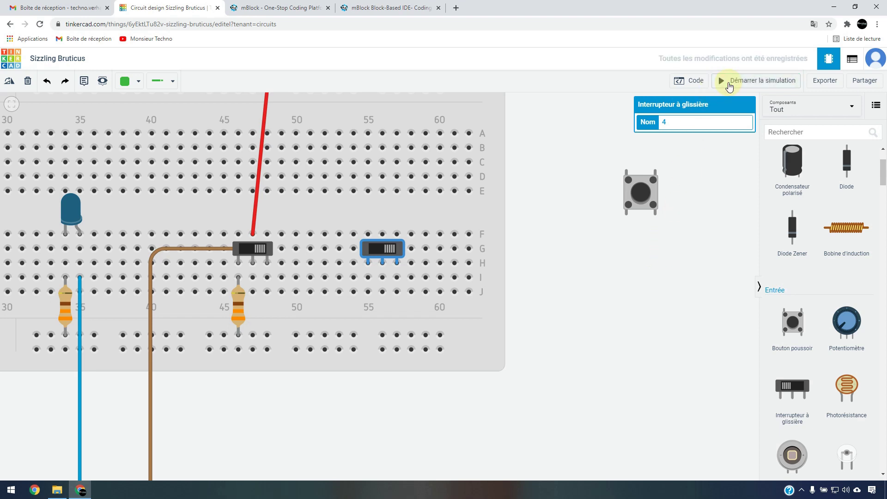